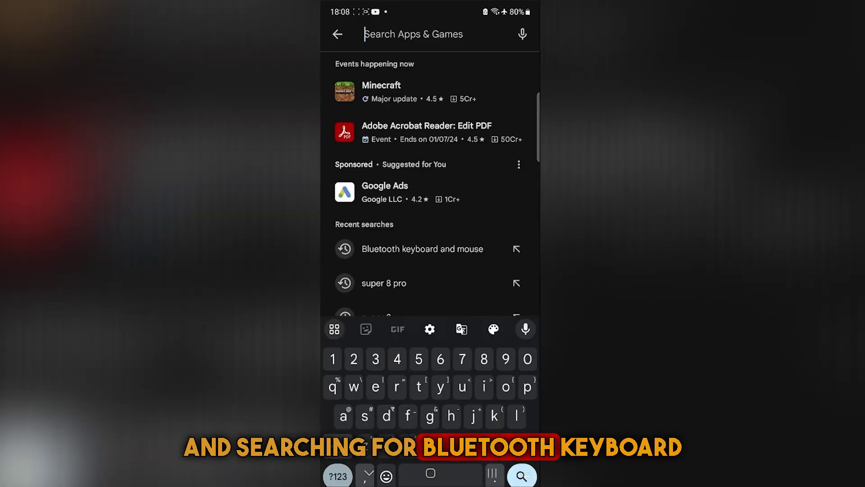
# Search Play Store for 'Bluetooth keyboard and mouse' and install the Appground IO app.
pyautogui.moveTo(457, 415); pyautogui.dragTo(419, 350)
pyautogui.write('Bluetooth')
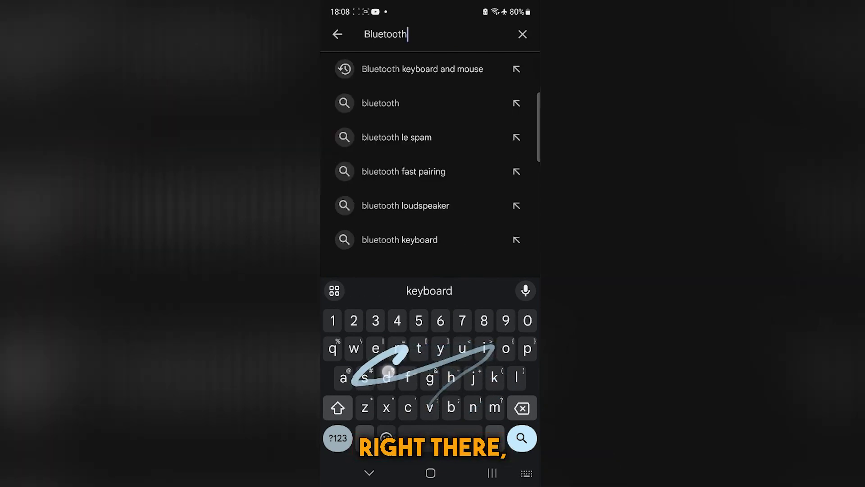
pyautogui.moveTo(492, 348); pyautogui.dragTo(386, 376)
pyautogui.click(465, 67)
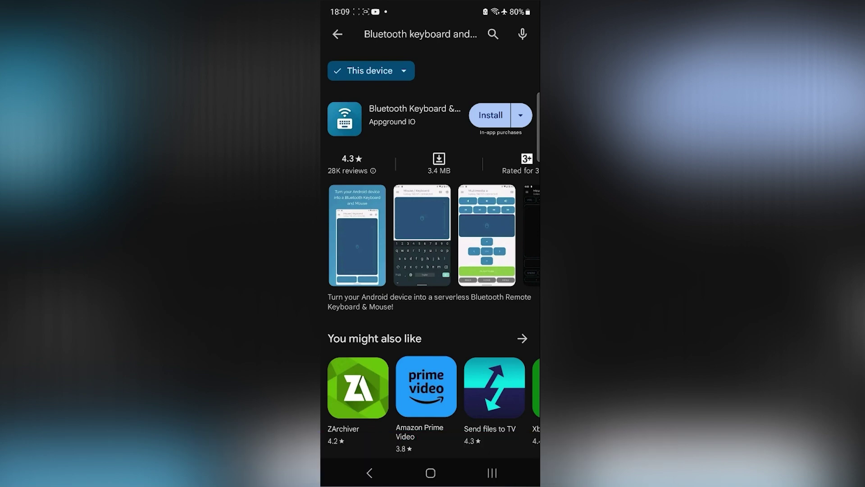
pyautogui.click(491, 115)
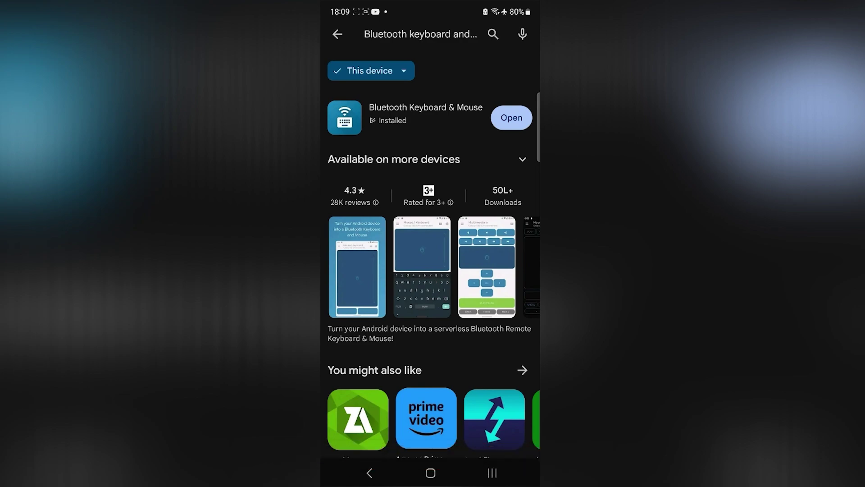
# Launch the app, pass the welcome pages and allow nearby-device access.
pyautogui.click(511, 118)
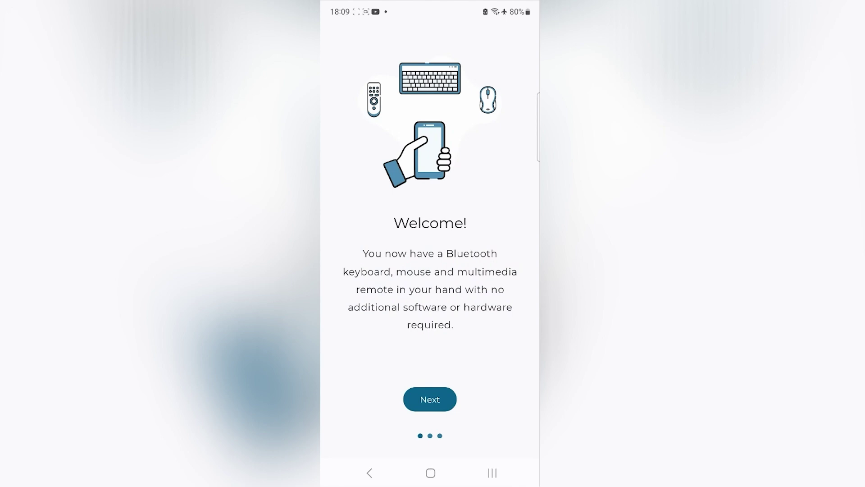
pyautogui.click(430, 399)
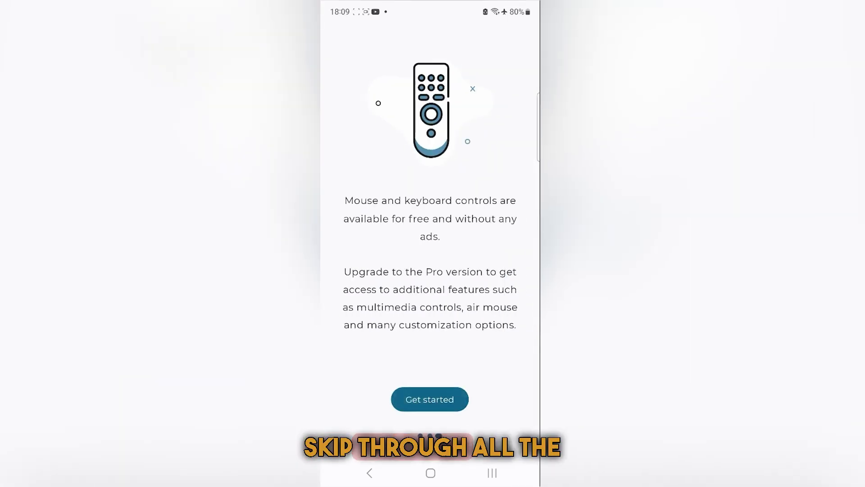
pyautogui.click(430, 399)
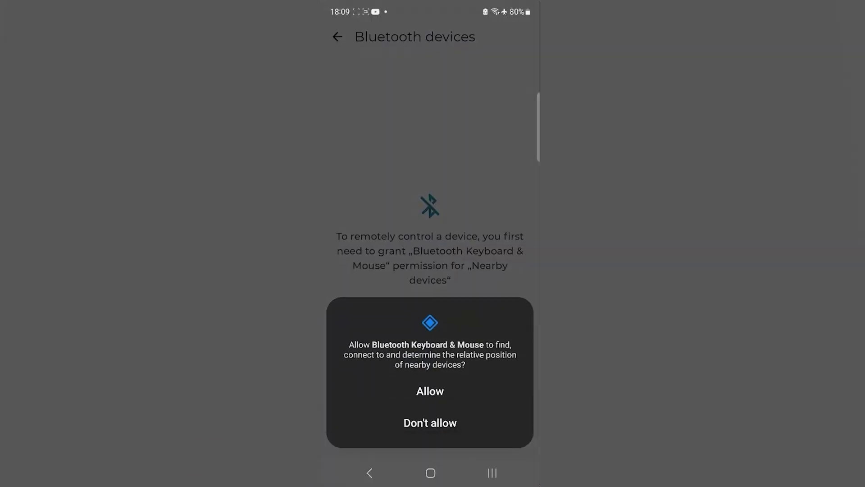
pyautogui.click(408, 395)
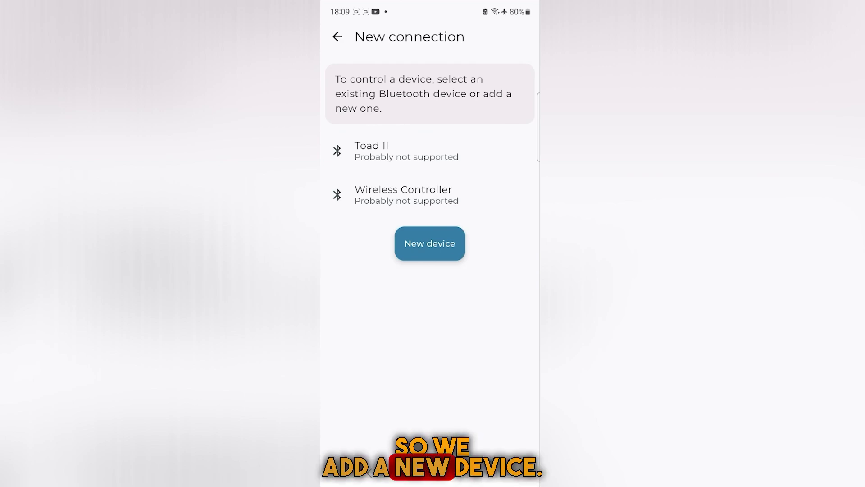
# Add a new device and make the phone discoverable for 300 seconds.
pyautogui.click(430, 243)
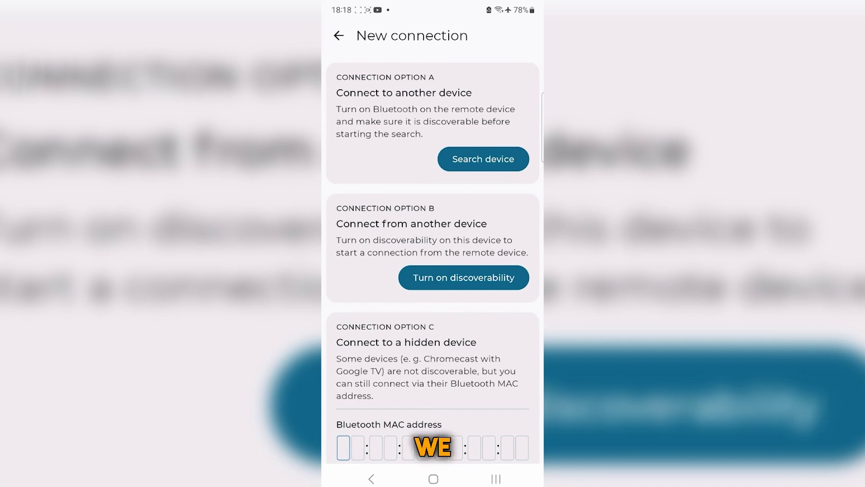
pyautogui.click(463, 277)
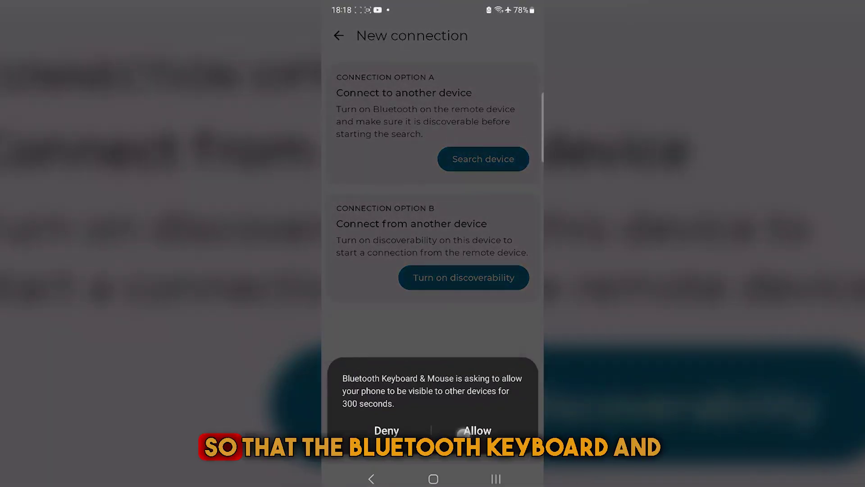
pyautogui.click(464, 431)
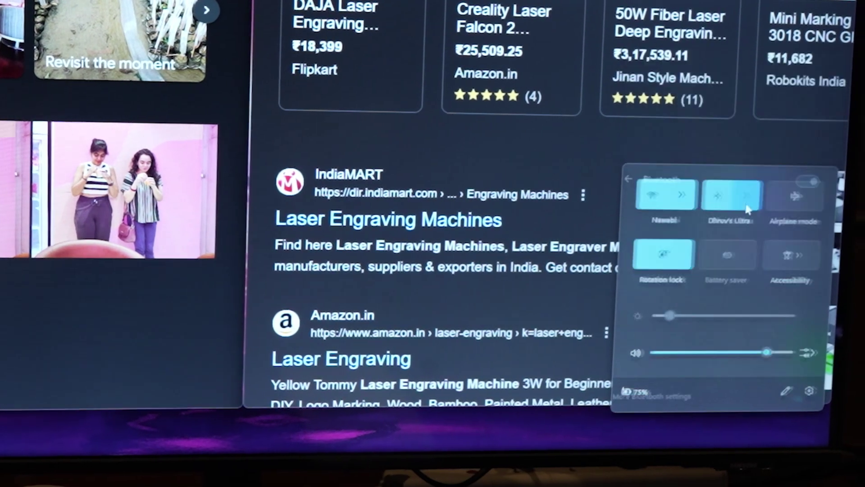
# From Windows Bluetooth quick settings, pair with the phone and confirm the matching PIN.
pyautogui.click(746, 204)
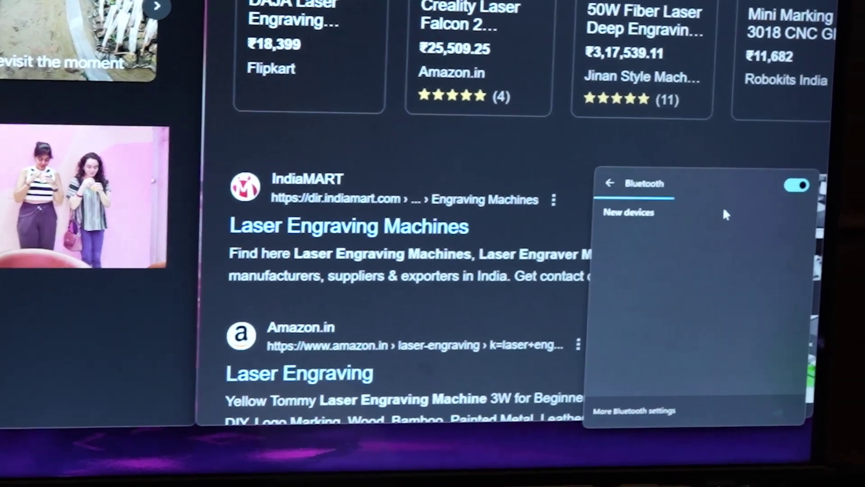
pyautogui.scroll(-2, 662, 223)
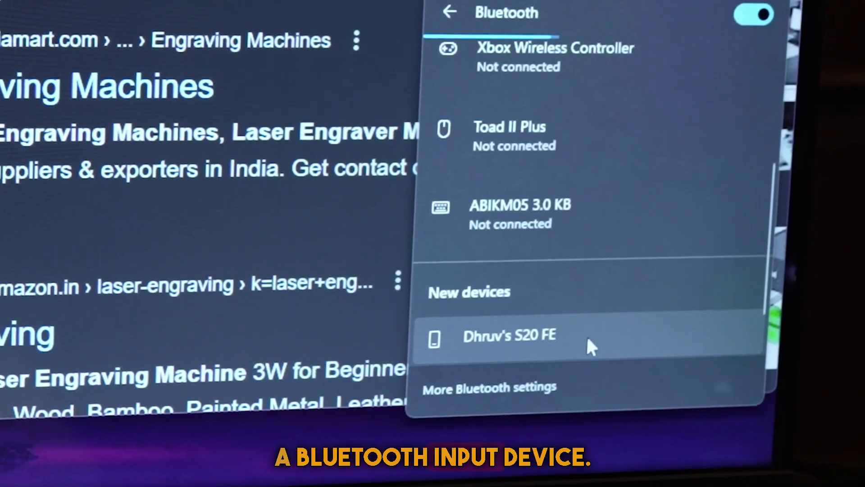
pyautogui.click(603, 356)
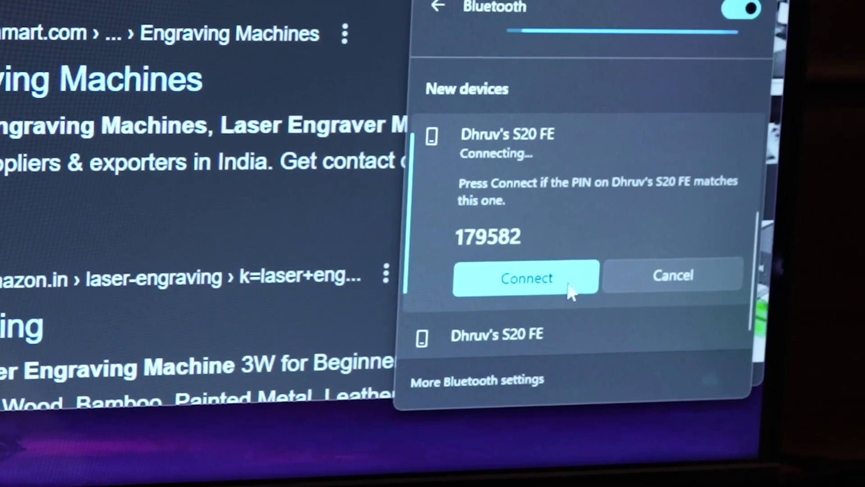
pyautogui.click(564, 287)
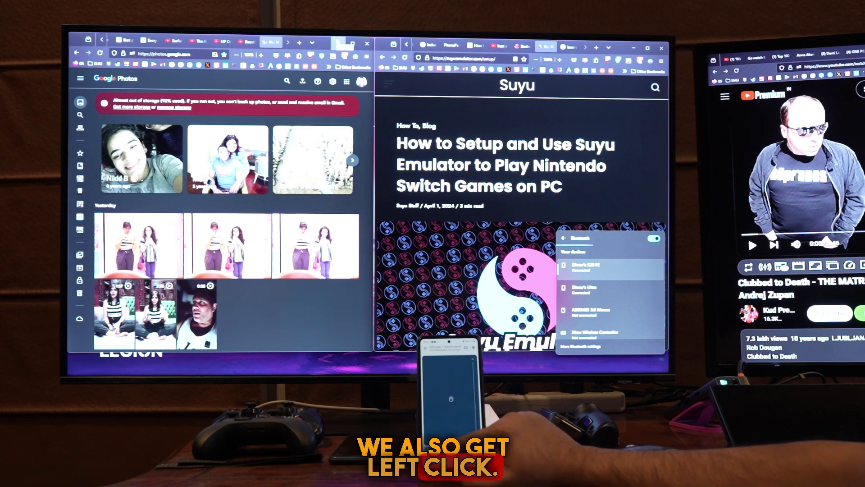
# Via the phone touchpad, dismiss the flyout, minimize Google Photos and refresh the desktop.
pyautogui.click(454, 287)
pyautogui.click(337, 41)
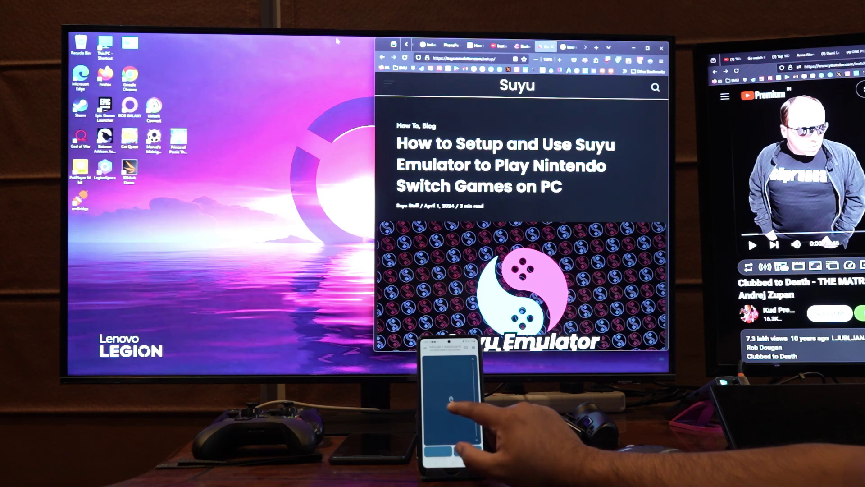
pyautogui.rightClick(321, 111)
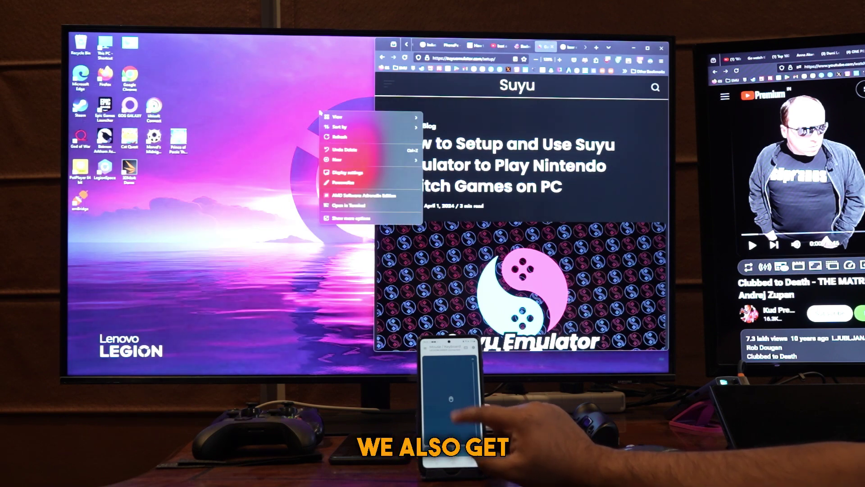
pyautogui.click(341, 138)
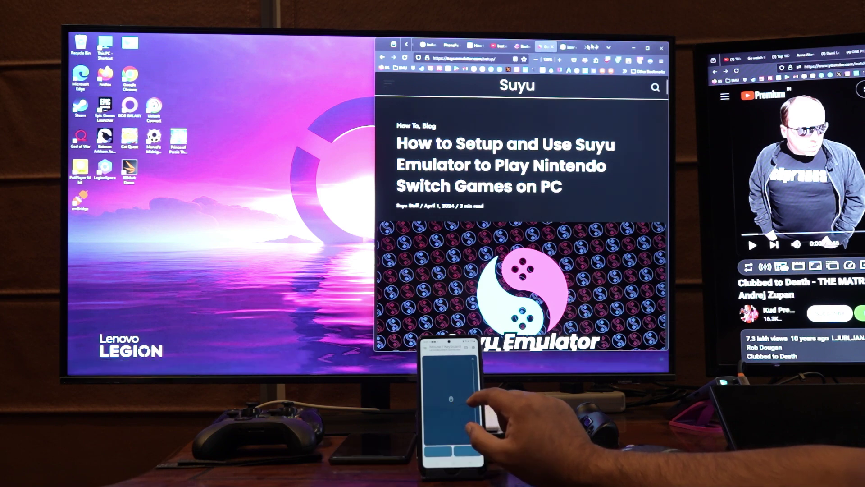
# In a new Firefox tab, search Google for 'tech god' typed from the phone keyboard.
pyautogui.click(598, 48)
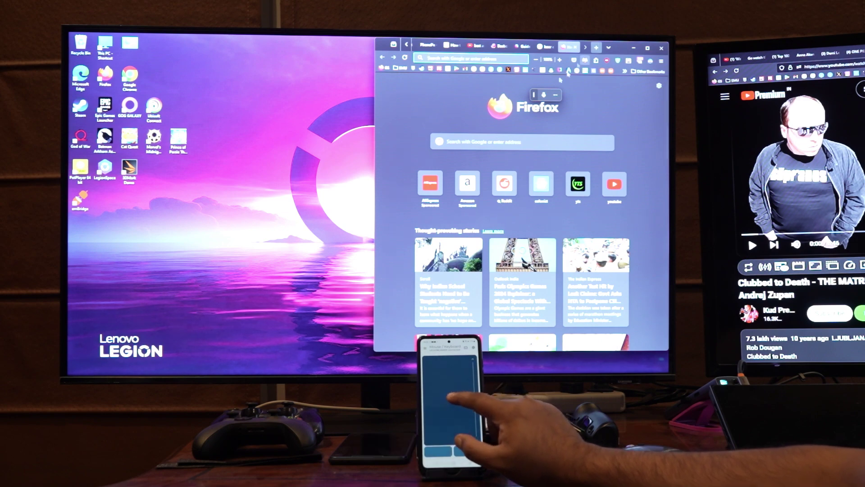
pyautogui.click(520, 141)
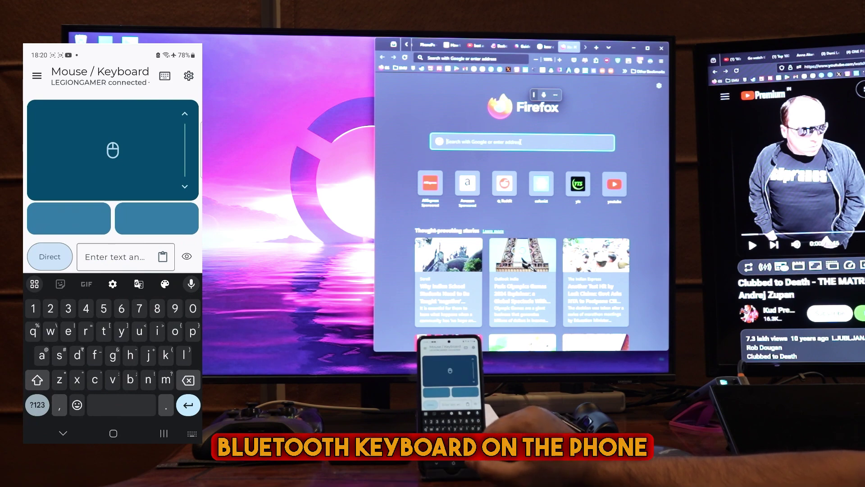
pyautogui.write("what's")
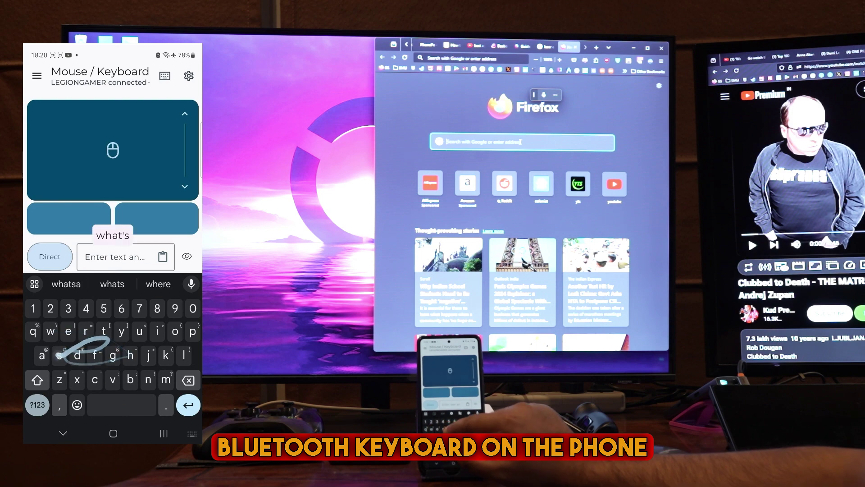
pyautogui.write('tech gad')
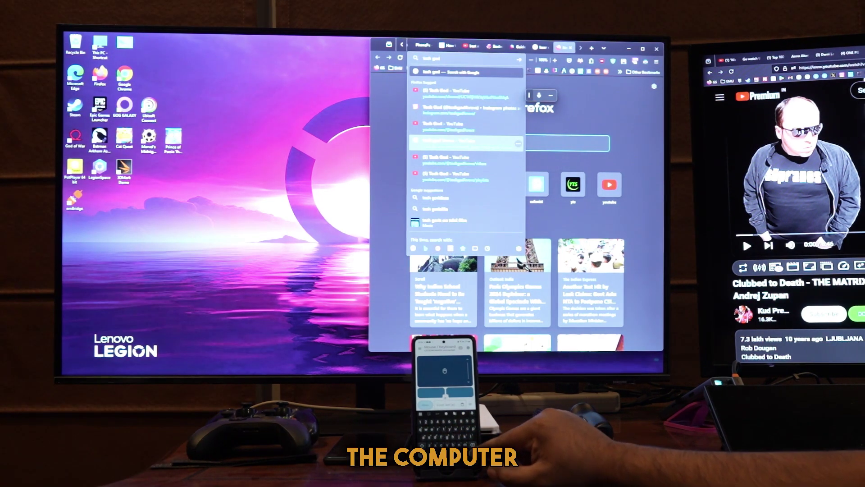
pyautogui.press('Return')
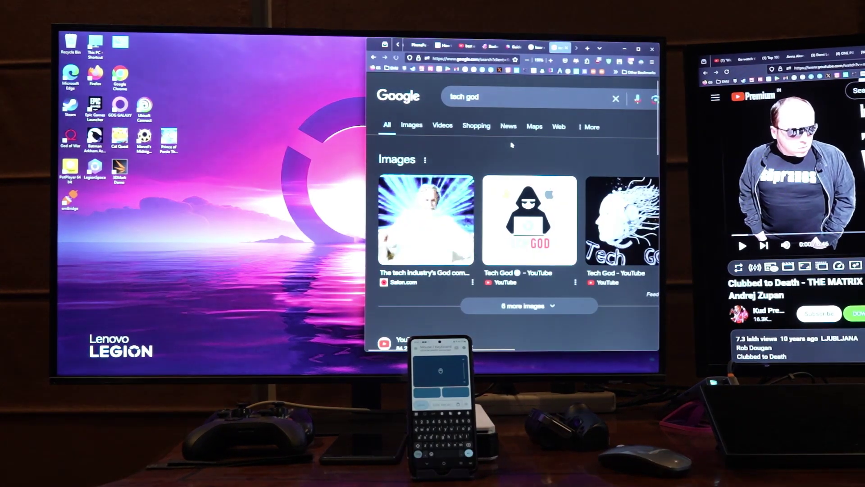